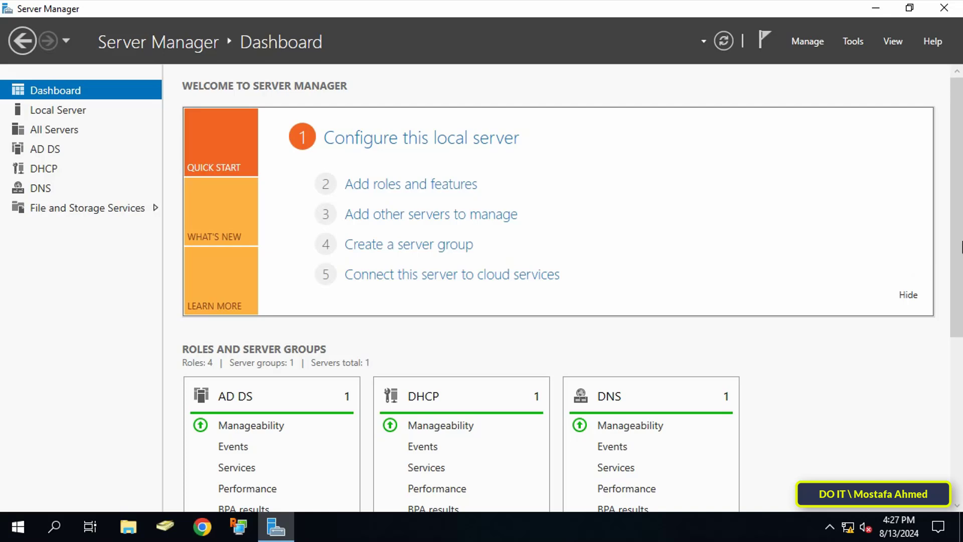
Step: Open the Group Policy Management console and collapse the test organizational unit in the ok.local domain
{"action": "left_click", "coordinate": [854, 41]}
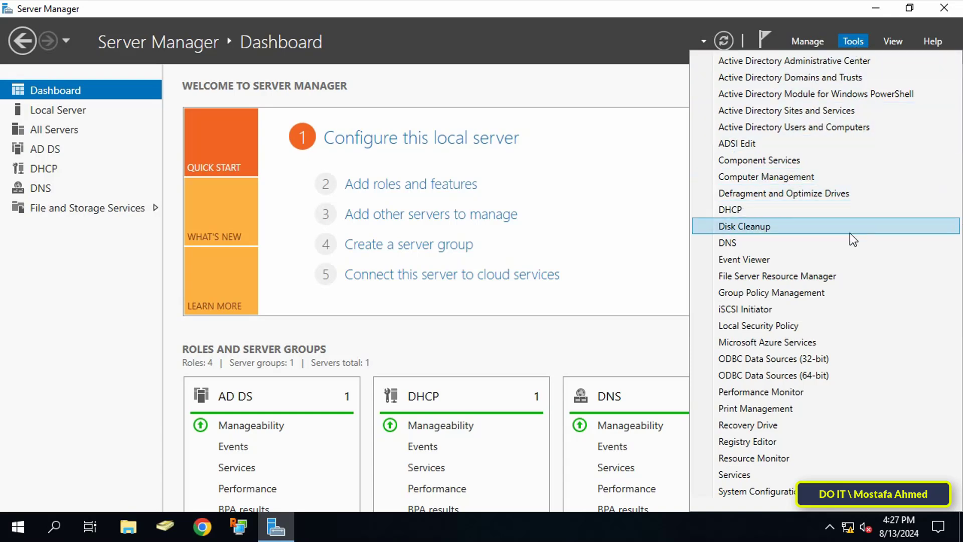
{"action": "left_click", "coordinate": [836, 293]}
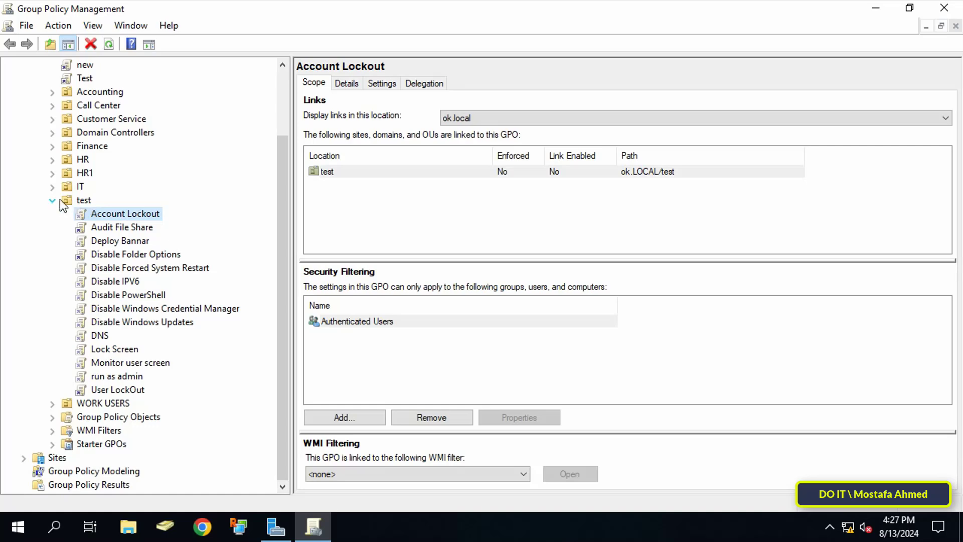
{"action": "left_click", "coordinate": [53, 201]}
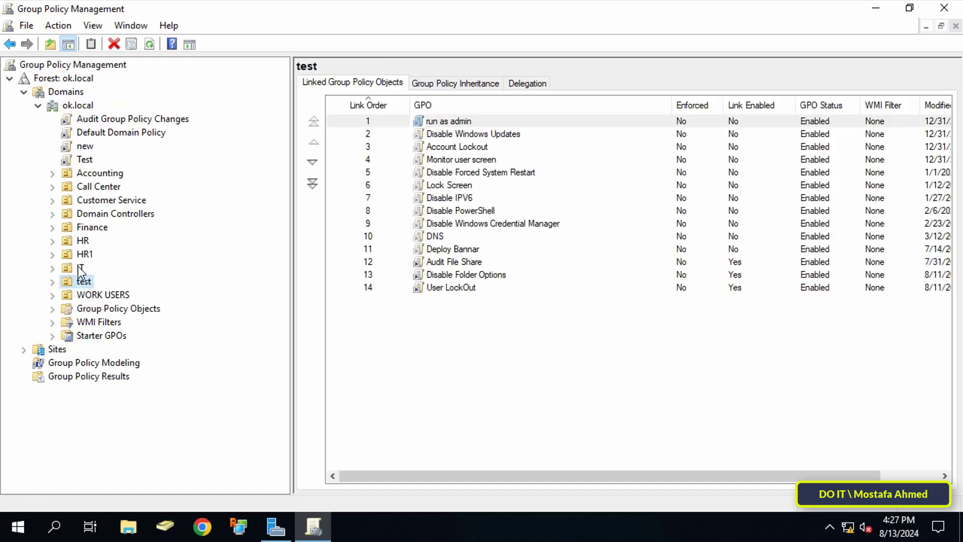
Step: Create a new GPO named "Change RDP Port" linked to the test organizational unit, with no source starter GPO
{"action": "right_click", "coordinate": [83, 283]}
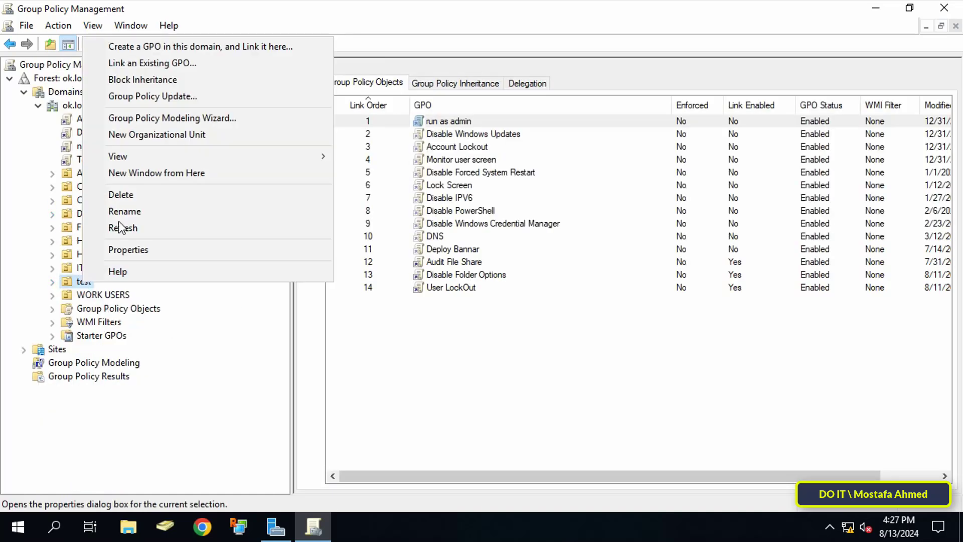
{"action": "left_click", "coordinate": [271, 50]}
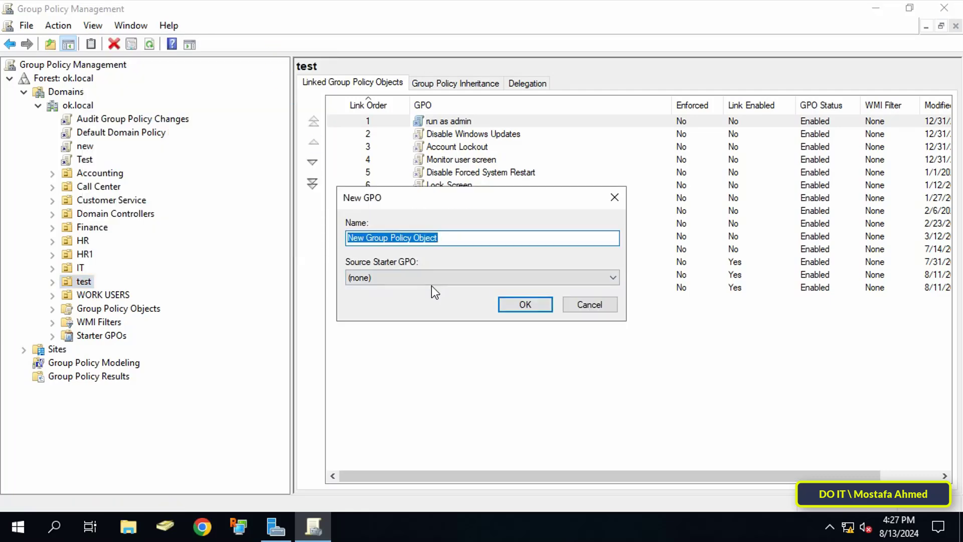
{"action": "type", "text": "change"}
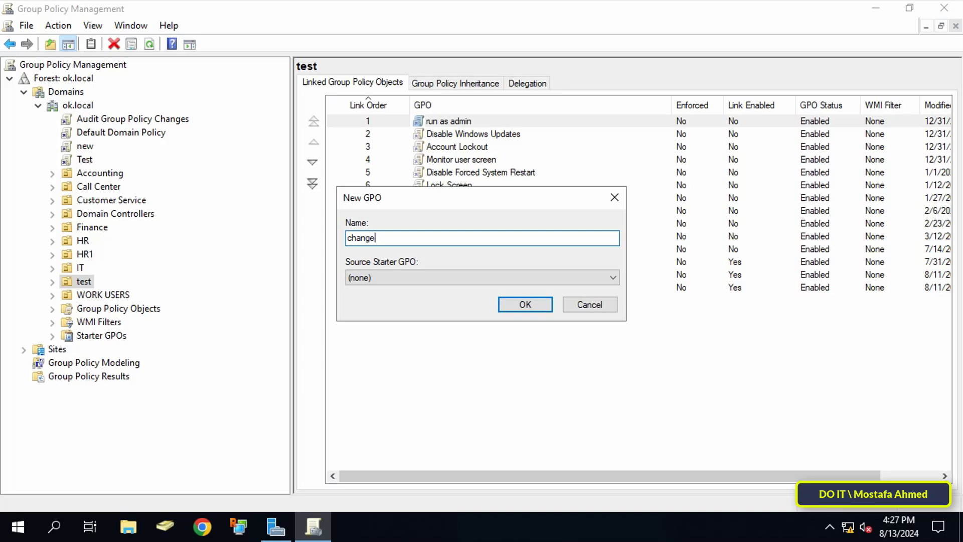
{"action": "type", "text": " RDP Port"}
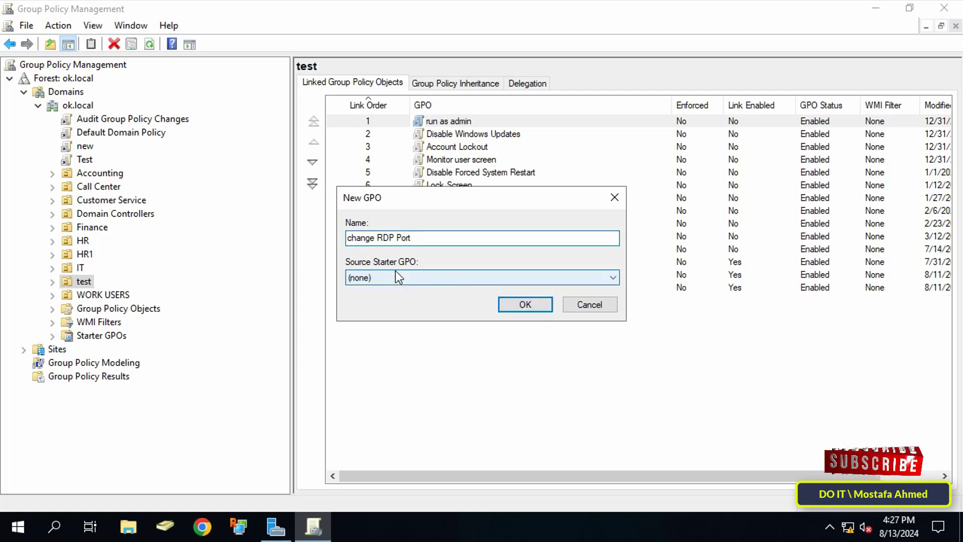
{"action": "left_click_drag", "start_coordinate": [347, 238], "coordinate": [353, 238]}
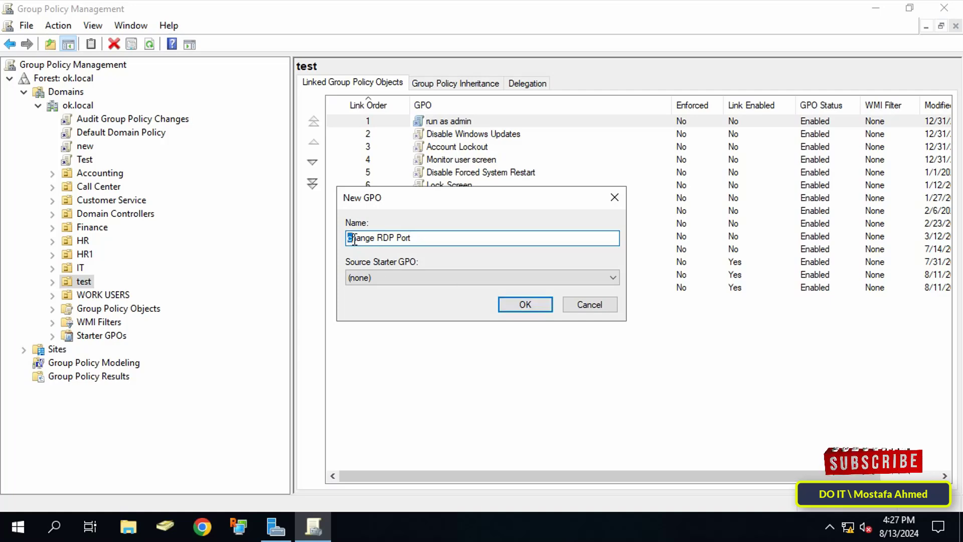
{"action": "type", "text": "C"}
{"action": "left_click", "coordinate": [517, 307]}
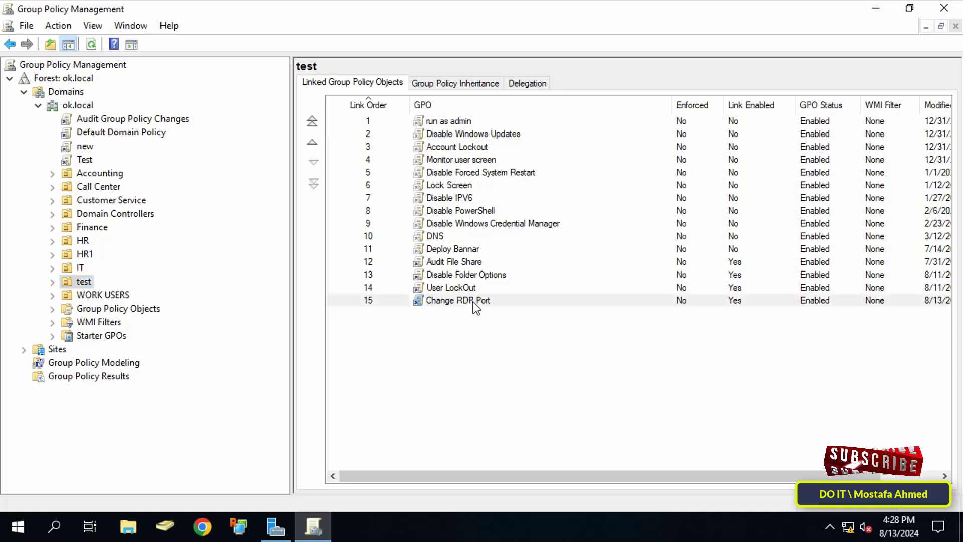
Step: Open the Change RDP Port GPO for editing, maximize the editor window and widen its console tree
{"action": "left_click", "coordinate": [474, 301]}
{"action": "right_click", "coordinate": [485, 300]}
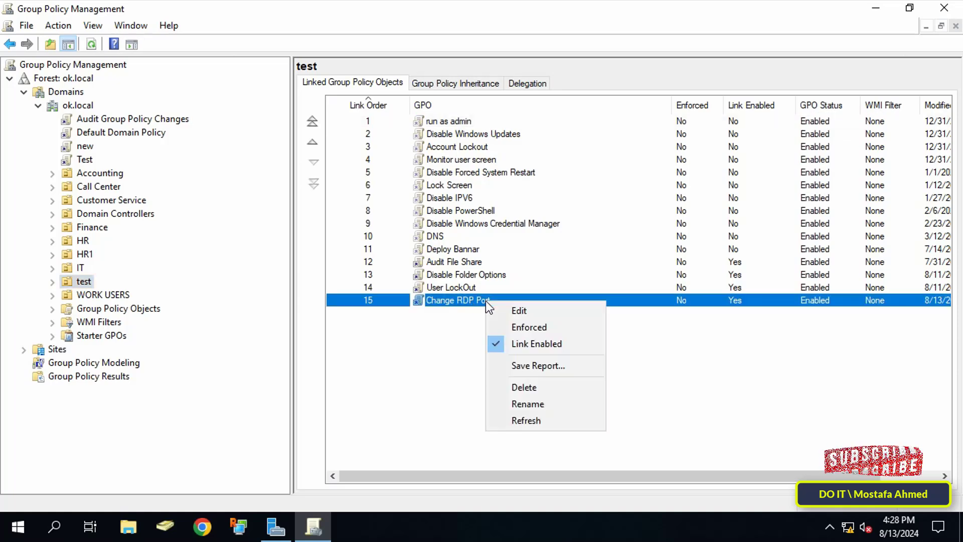
{"action": "left_click", "coordinate": [517, 311]}
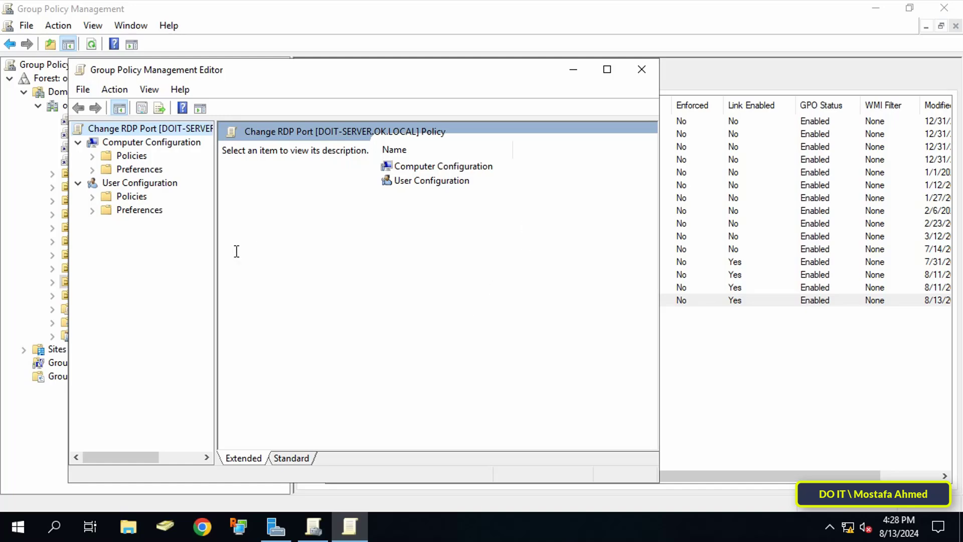
{"action": "left_click_drag", "start_coordinate": [216, 253], "coordinate": [260, 254]}
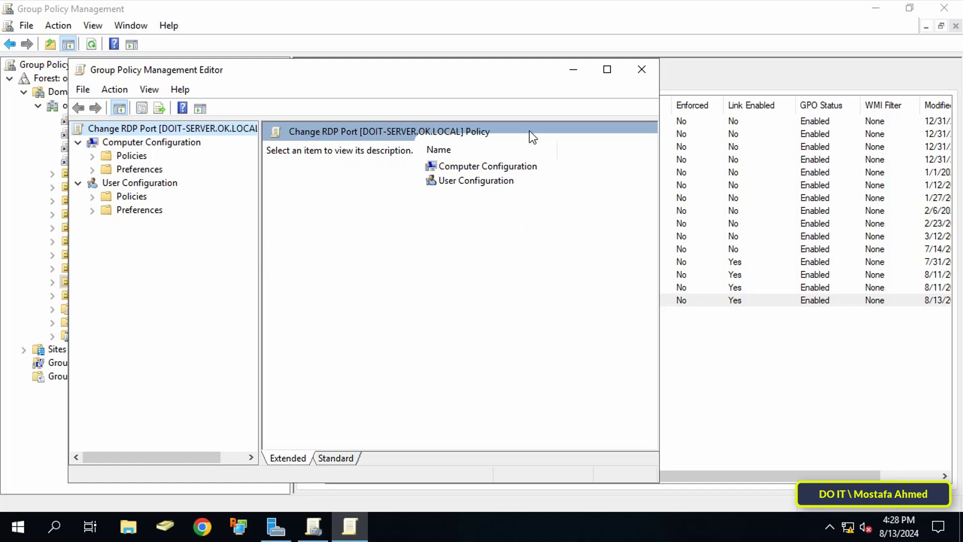
{"action": "left_click", "coordinate": [607, 73]}
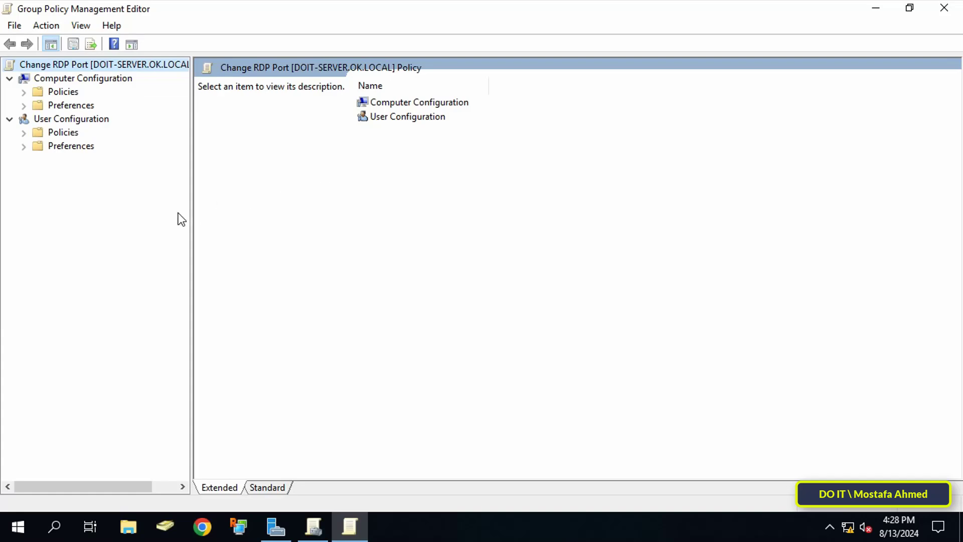
{"action": "left_click_drag", "start_coordinate": [192, 216], "coordinate": [226, 215]}
Step: Start a new registry item in the Windows Settings preferences under Computer Configuration
{"action": "left_click", "coordinate": [115, 80]}
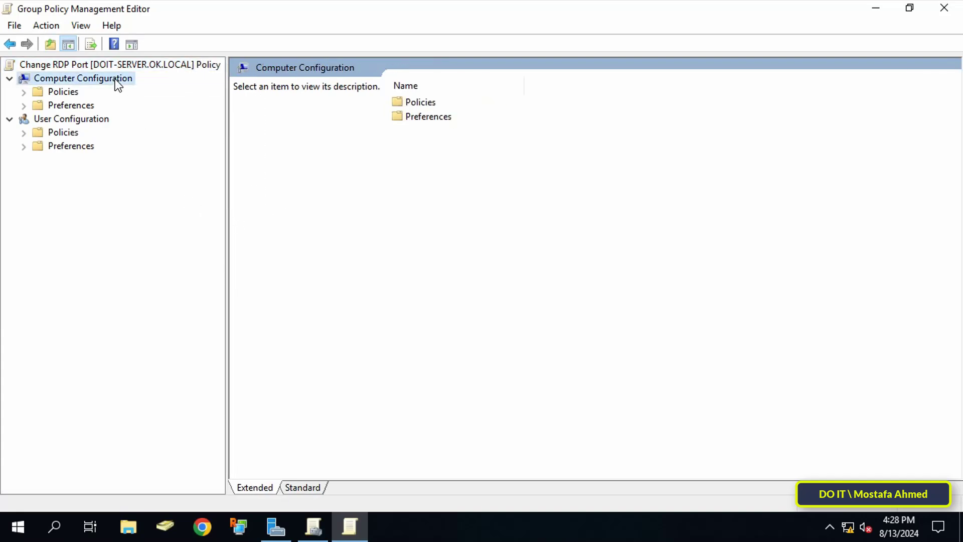
{"action": "left_click", "coordinate": [24, 106]}
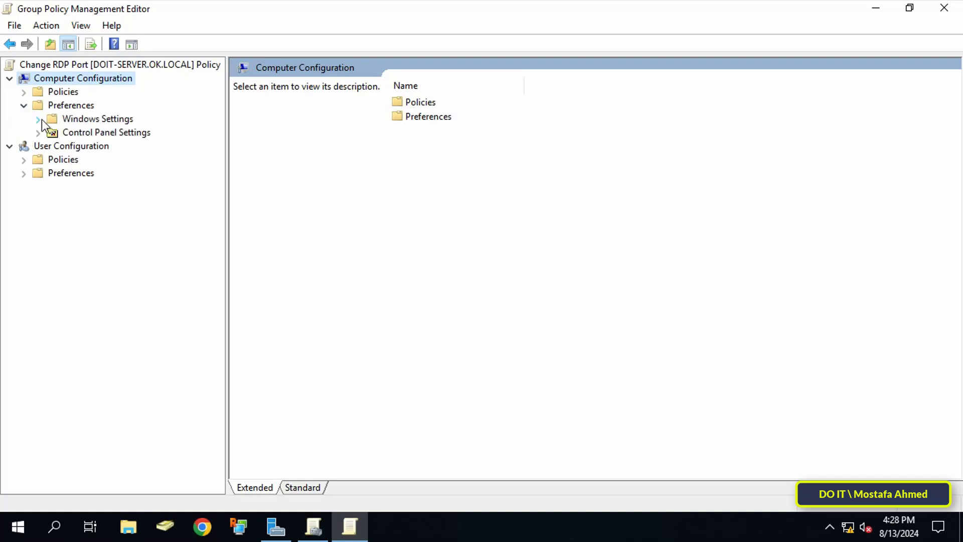
{"action": "left_click", "coordinate": [39, 120]}
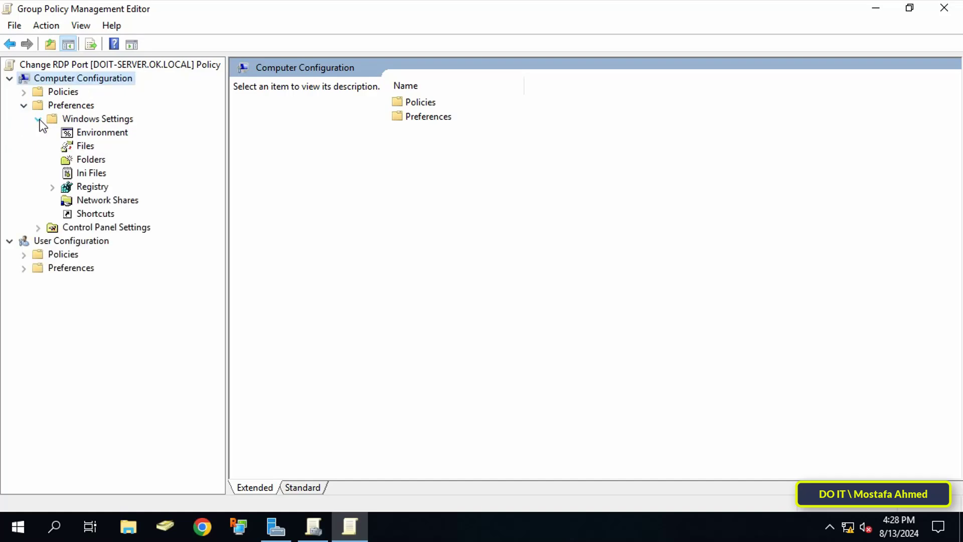
{"action": "left_click", "coordinate": [96, 190]}
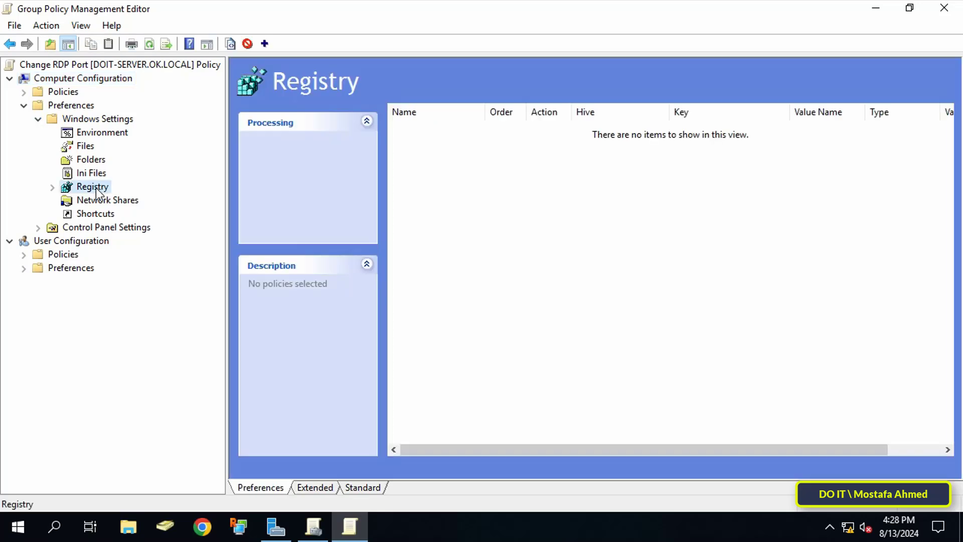
{"action": "right_click", "coordinate": [97, 188]}
{"action": "mouse_move", "coordinate": [169, 194]}
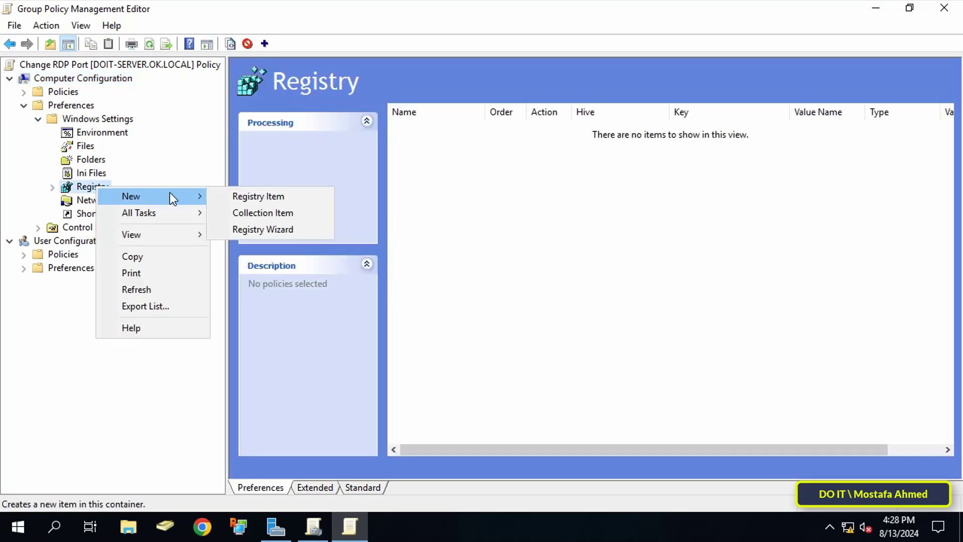
{"action": "left_click", "coordinate": [299, 198]}
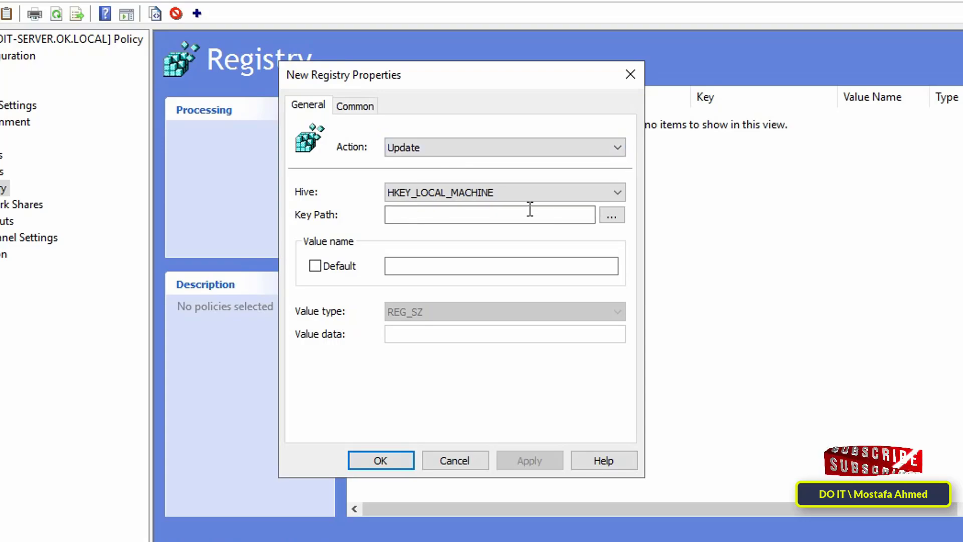
Step: Set the registry item's key path to SYSTEM\CurrentControlSet\Control\Terminal Server\WinStations\RDP-Tcp under HKEY_LOCAL_MACHINE by browsing the local registry
{"action": "left_click", "coordinate": [611, 216]}
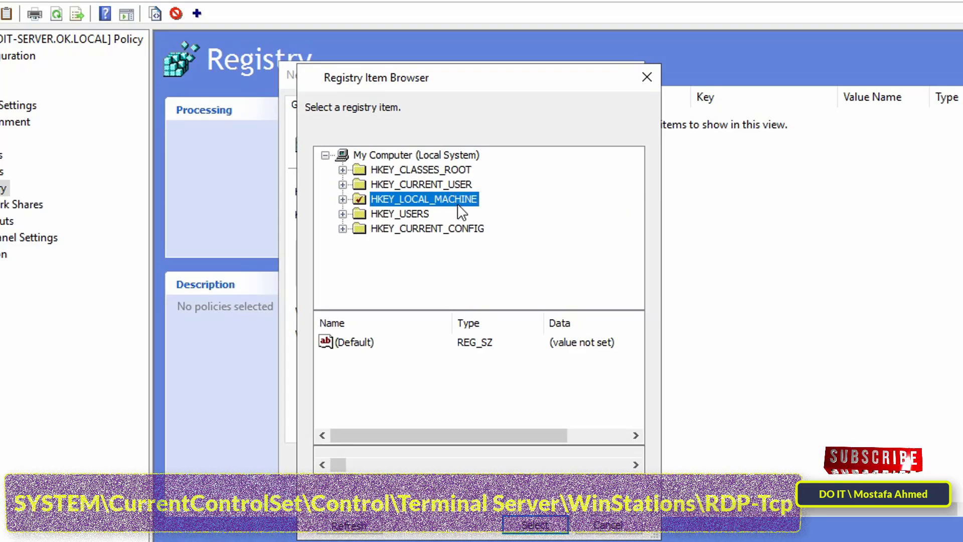
{"action": "double_click", "coordinate": [406, 287]}
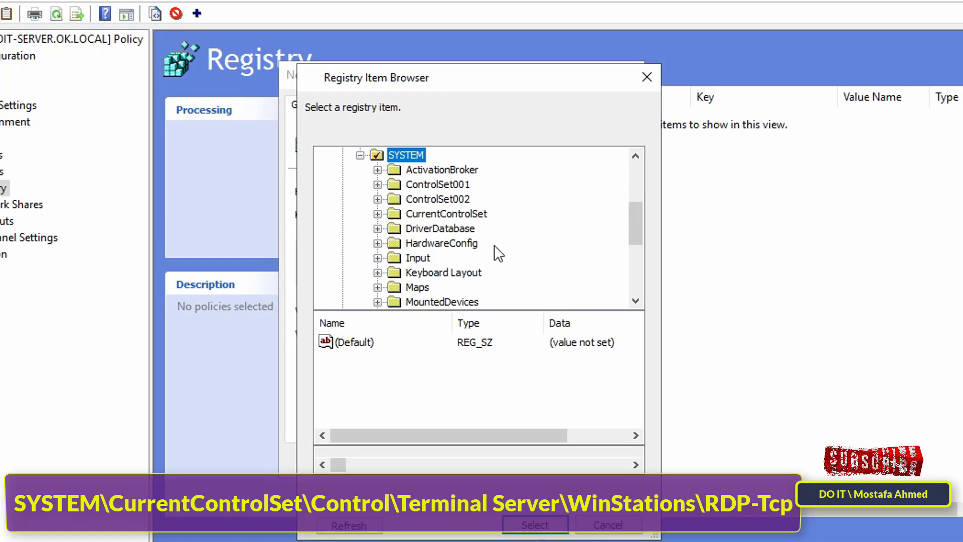
{"action": "left_click", "coordinate": [475, 214]}
{"action": "double_click", "coordinate": [475, 221]}
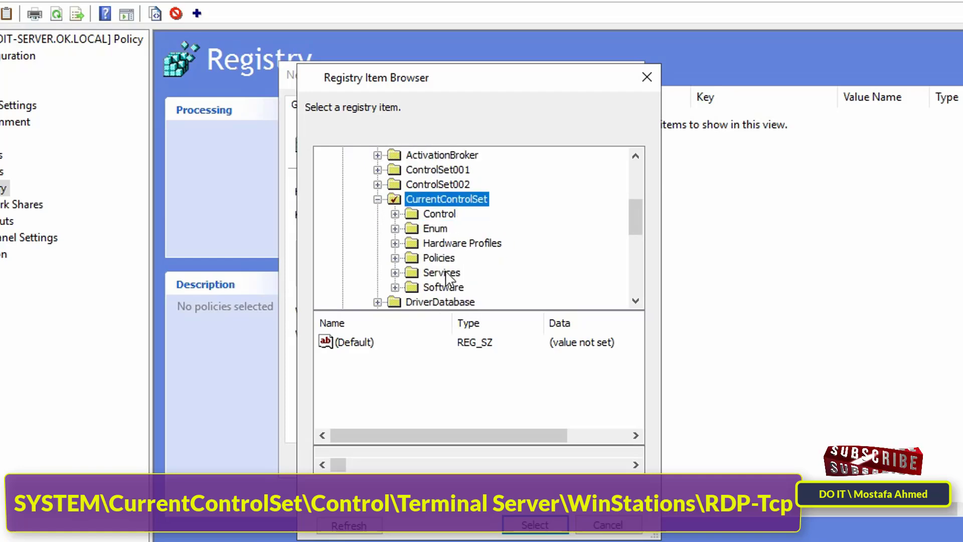
{"action": "double_click", "coordinate": [438, 214]}
{"action": "scroll", "coordinate": [522, 251], "scroll_direction": "down", "scroll_amount": 20}
{"action": "scroll", "coordinate": [522, 252], "scroll_direction": "down", "scroll_amount": 8}
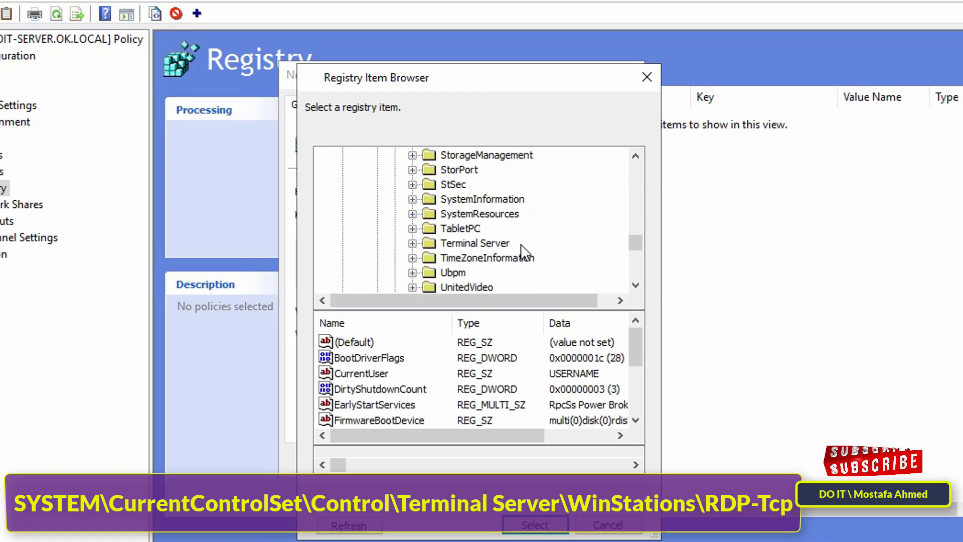
{"action": "double_click", "coordinate": [492, 243]}
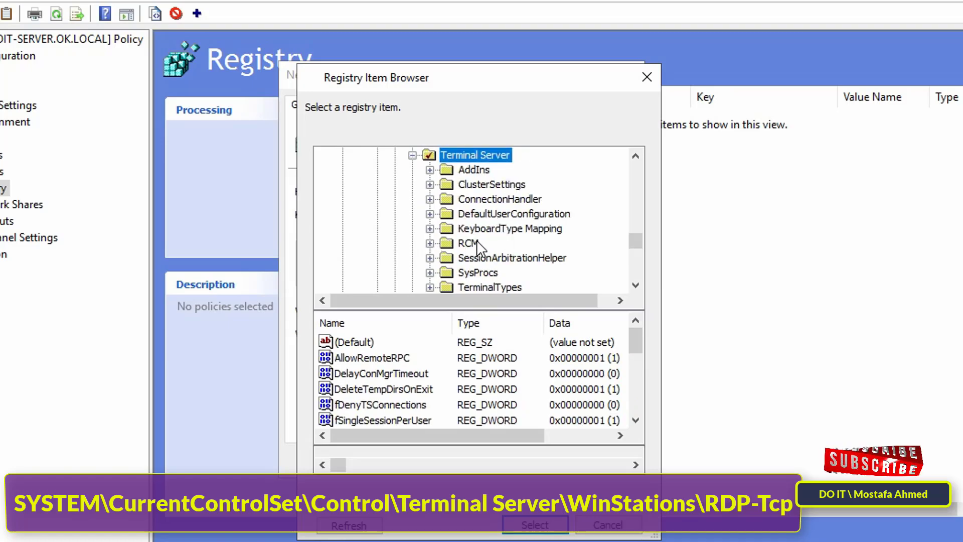
{"action": "scroll", "coordinate": [476, 246], "scroll_direction": "down", "scroll_amount": 3}
{"action": "double_click", "coordinate": [485, 214]}
{"action": "left_click", "coordinate": [484, 241]}
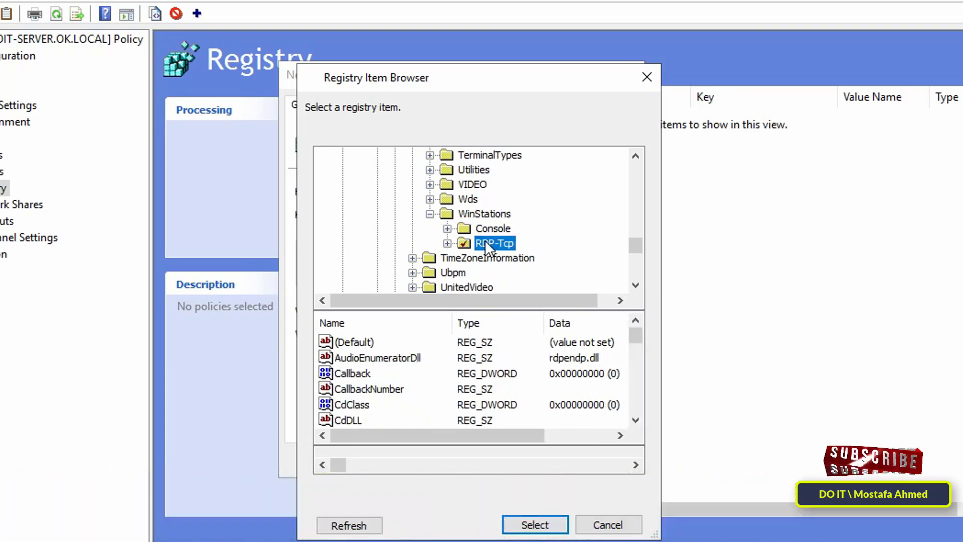
{"action": "left_click", "coordinate": [447, 243]}
{"action": "left_click", "coordinate": [542, 524]}
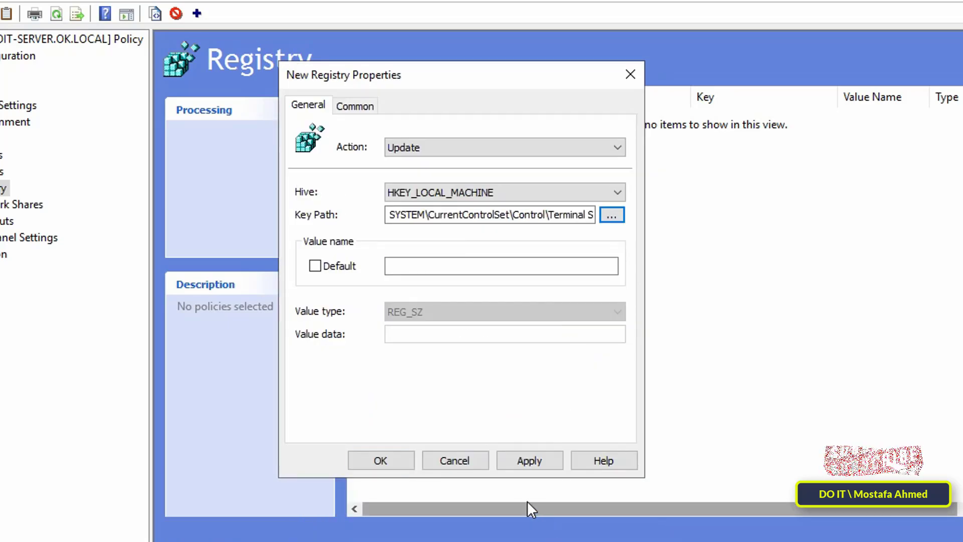
Step: Name the registry value PortNumber and set its value type to REG_DWORD
{"action": "left_click", "coordinate": [480, 265]}
{"action": "type", "text": "Port "}
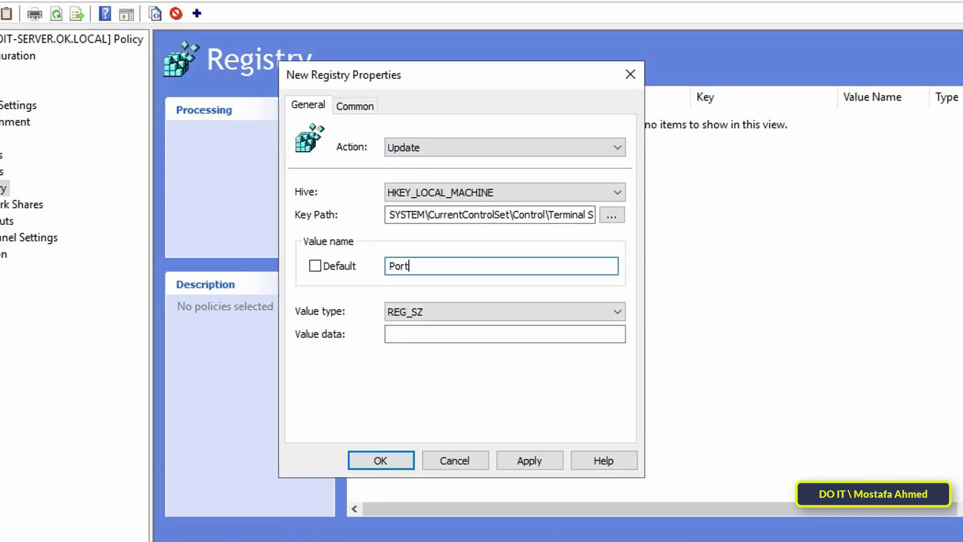
{"action": "type", "text": "Number"}
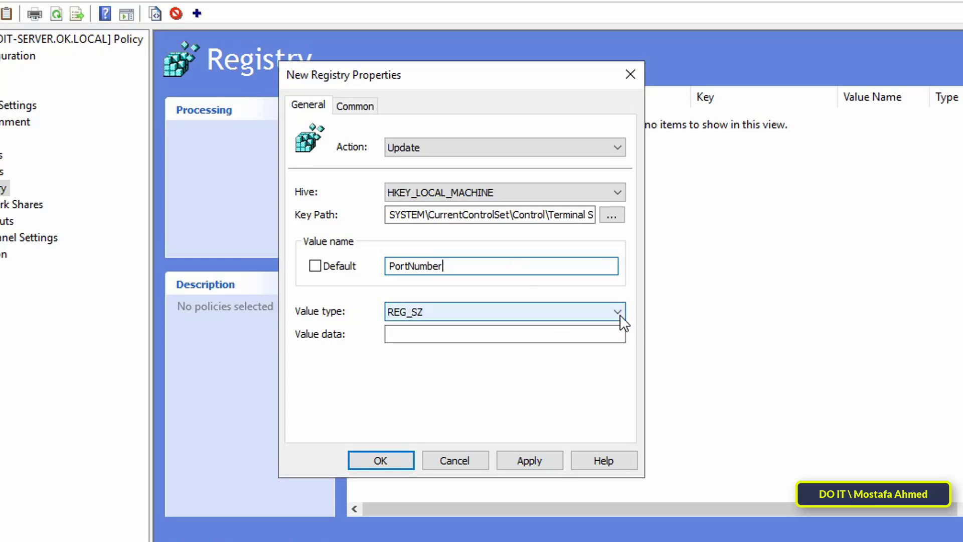
{"action": "left_click", "coordinate": [620, 312]}
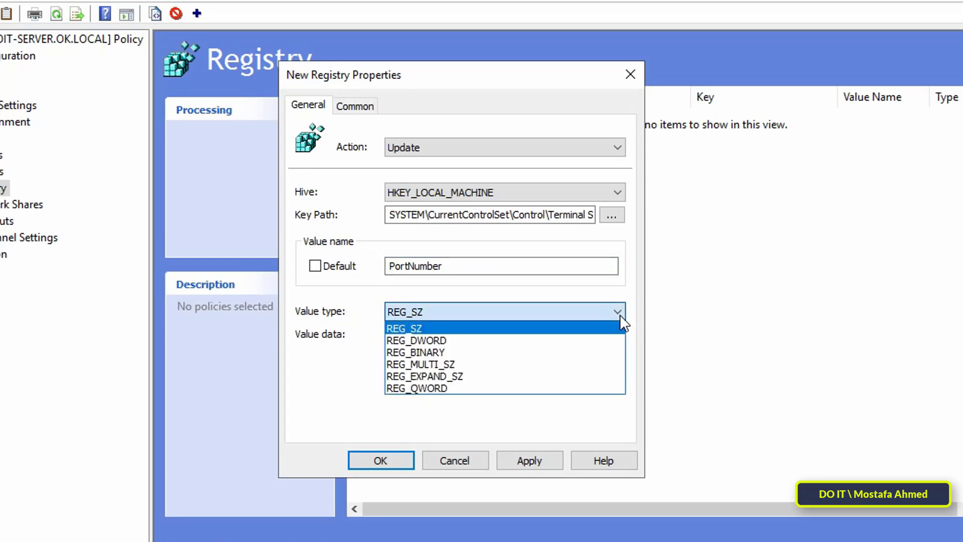
{"action": "left_click", "coordinate": [566, 341]}
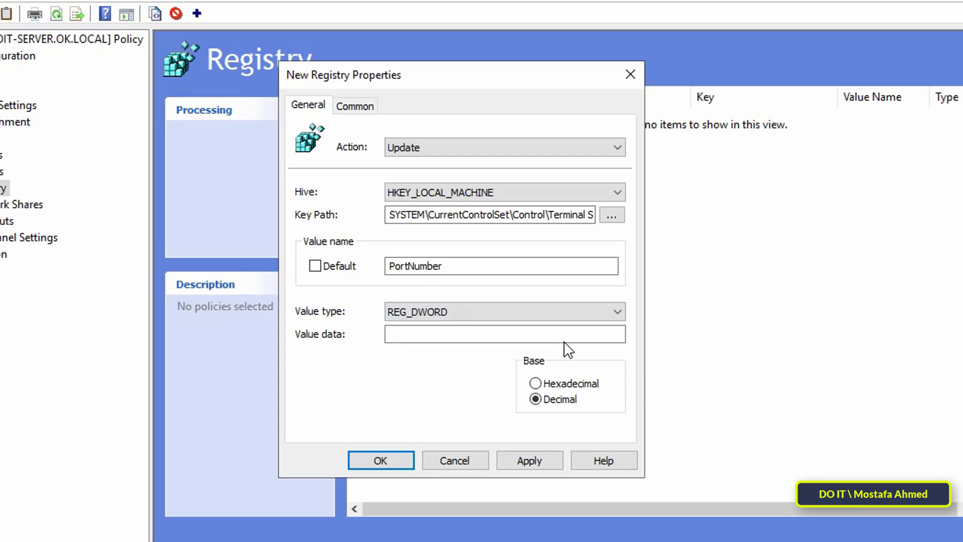
Step: Set the PortNumber value data to 3333, save the registry item and select it in the list
{"action": "left_click", "coordinate": [563, 335]}
{"action": "type", "text": "33"}
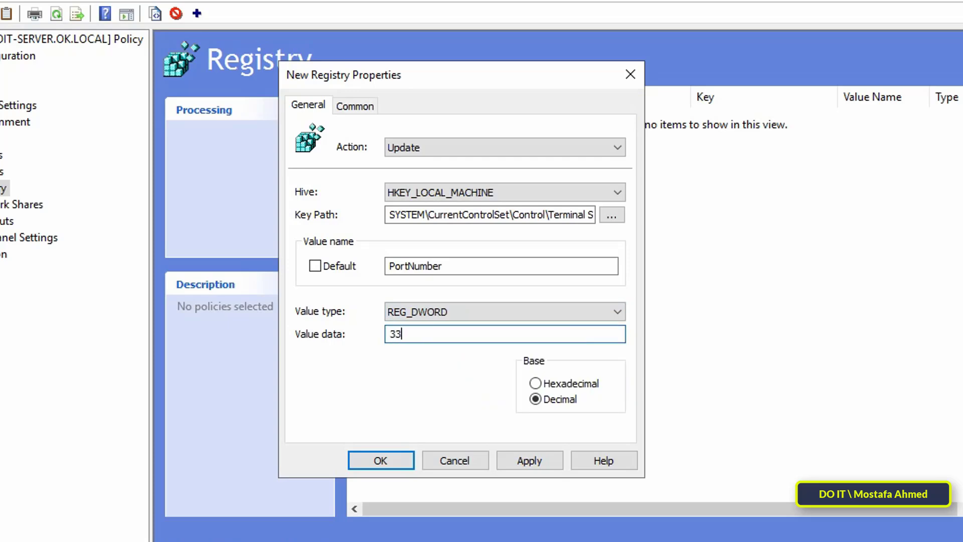
{"action": "type", "text": "33"}
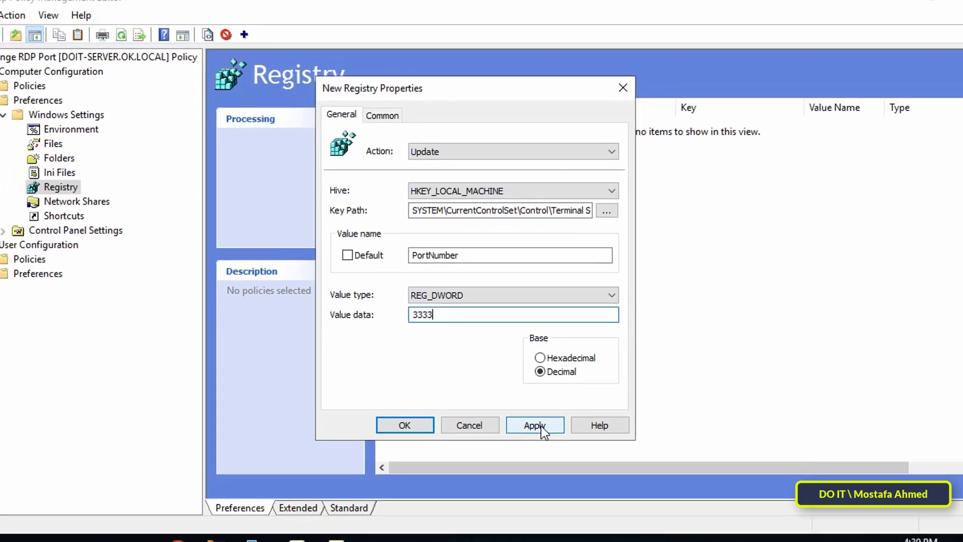
{"action": "left_click", "coordinate": [540, 427]}
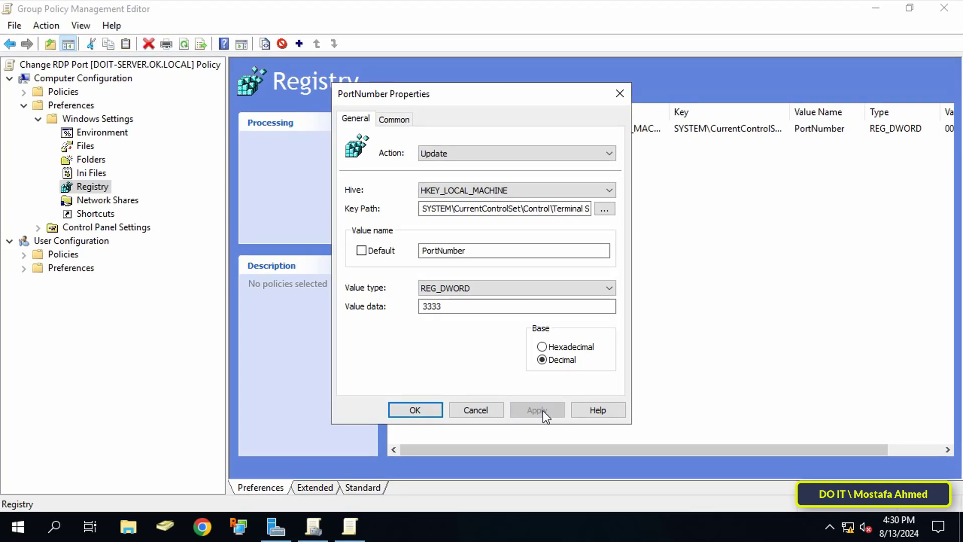
{"action": "left_click", "coordinate": [415, 411]}
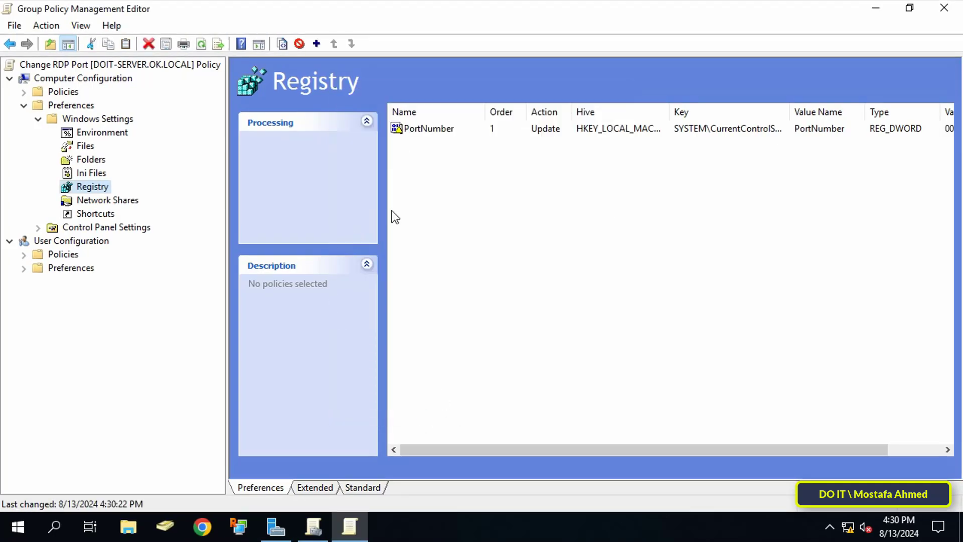
{"action": "left_click", "coordinate": [414, 132]}
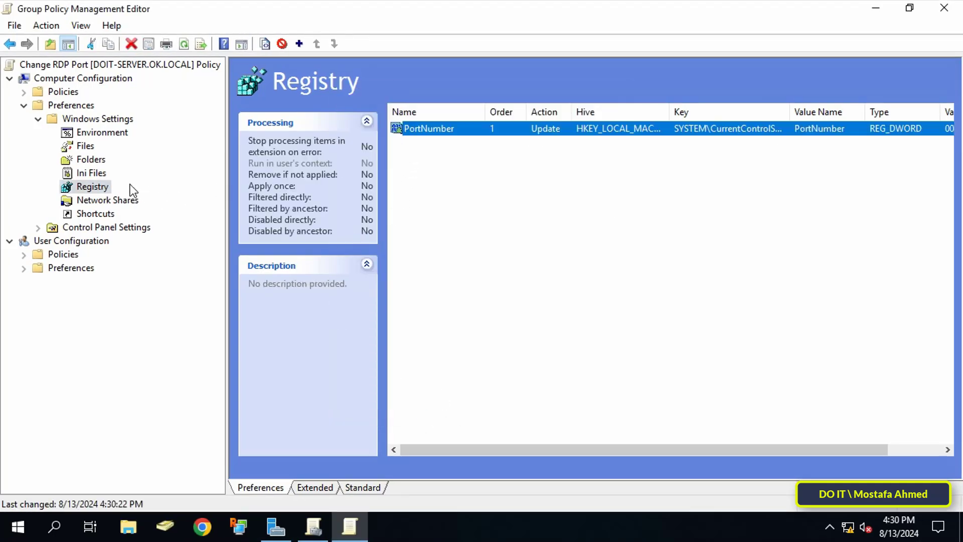
Step: Close the policy editor and expand the test organizational unit in Group Policy Management
{"action": "left_click", "coordinate": [943, 8]}
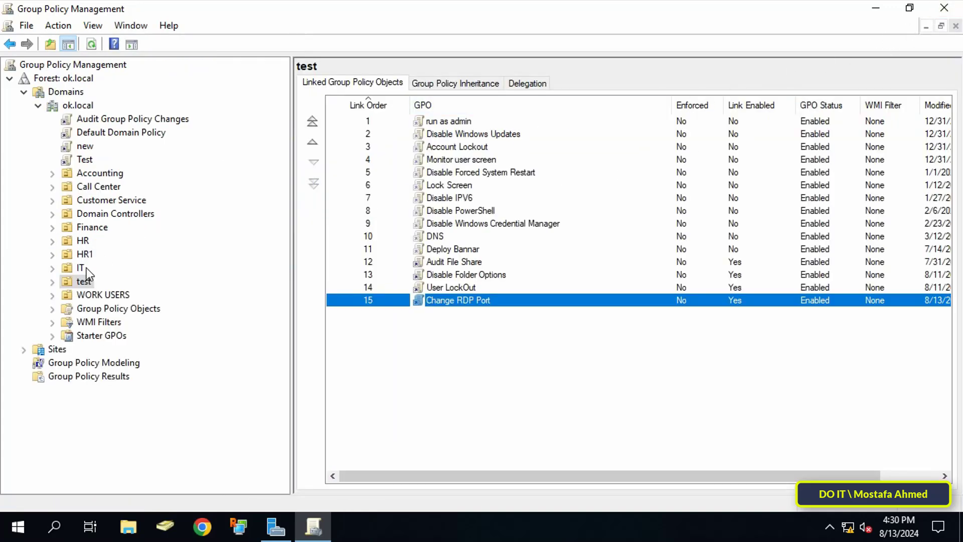
{"action": "left_click", "coordinate": [58, 282]}
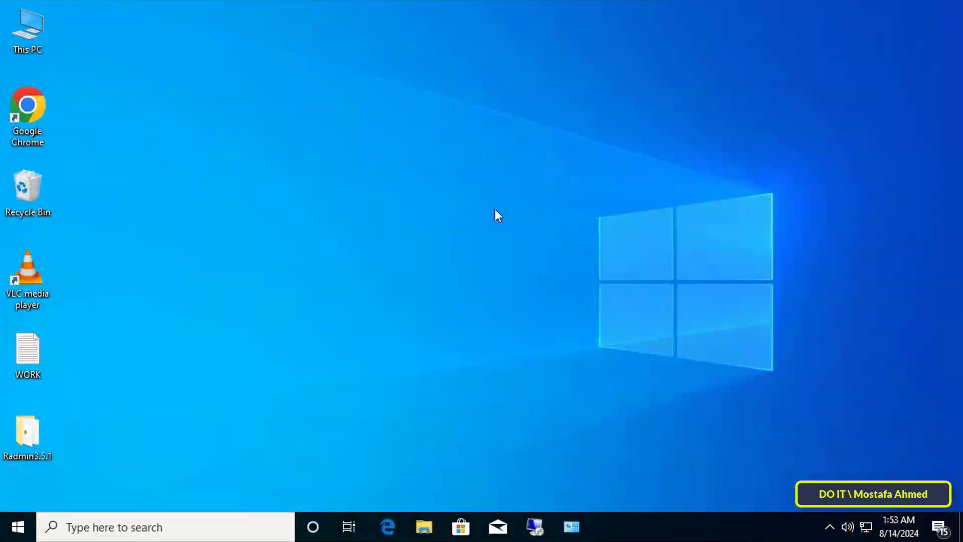
Step: On the client computer, review the Remote Desktop options in the system's remote settings and close the dialog
{"action": "right_click", "coordinate": [32, 28]}
{"action": "left_click", "coordinate": [93, 209]}
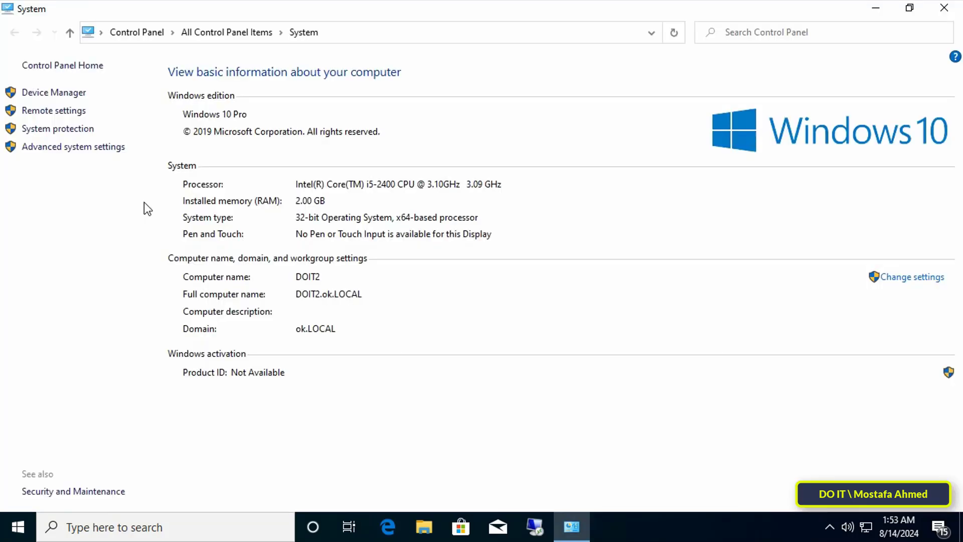
{"action": "left_click", "coordinate": [67, 113]}
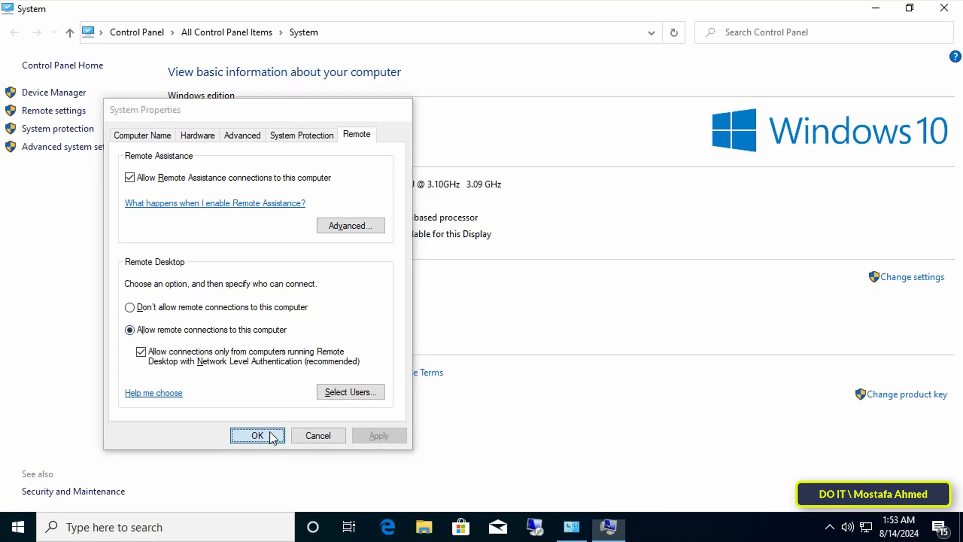
{"action": "left_click", "coordinate": [257, 434]}
Step: Look up the client's IPv4 address in the Ethernet0 connection details and close all the network and system windows
{"action": "right_click", "coordinate": [866, 527]}
{"action": "left_click", "coordinate": [798, 507]}
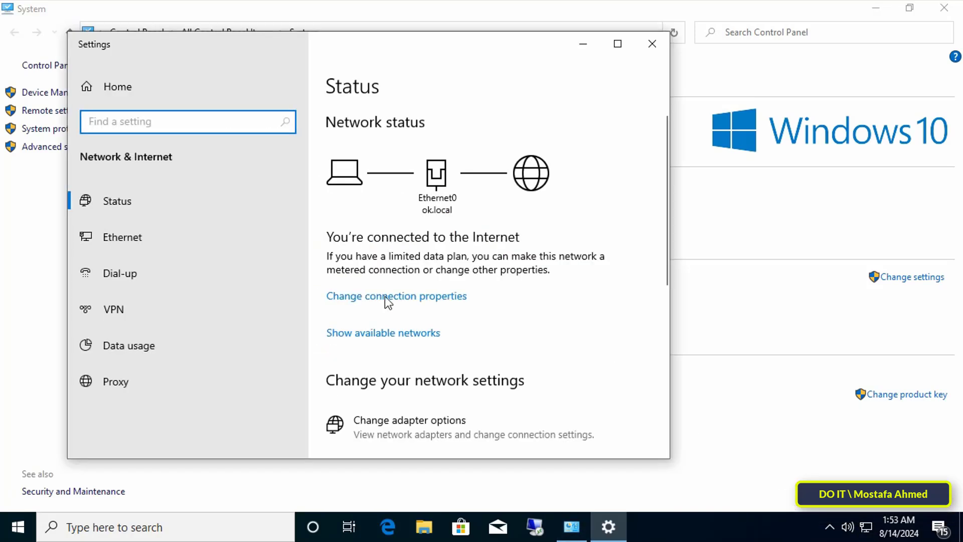
{"action": "left_click", "coordinate": [150, 248]}
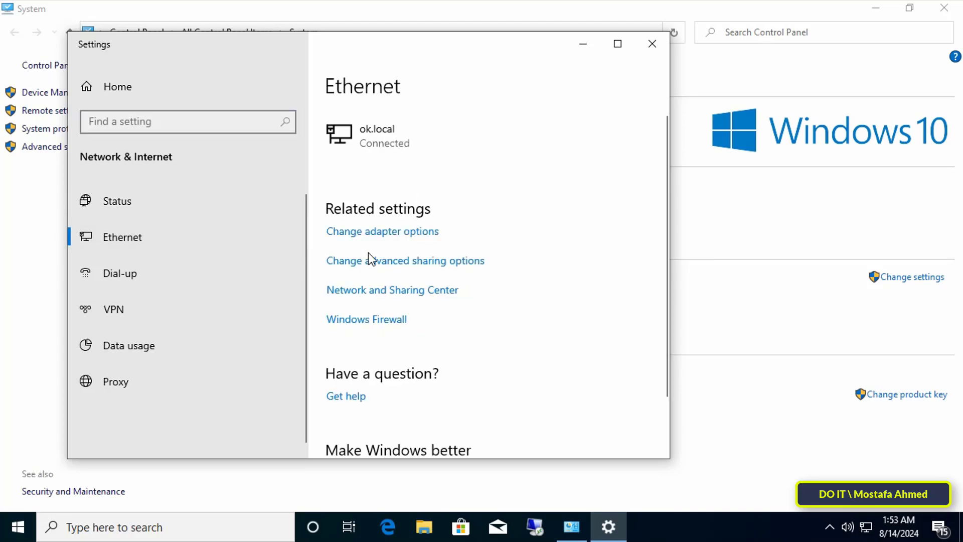
{"action": "left_click", "coordinate": [348, 235]}
{"action": "double_click", "coordinate": [95, 106]}
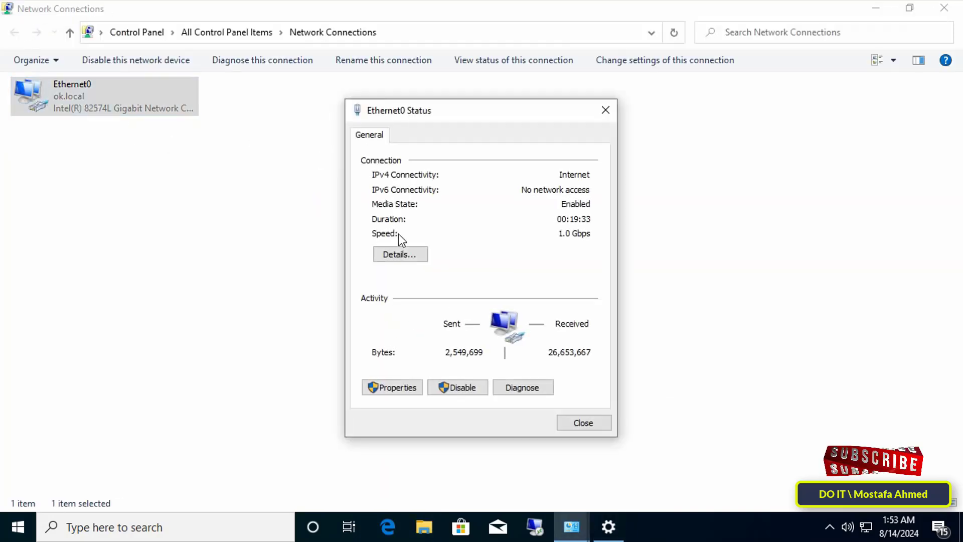
{"action": "left_click", "coordinate": [405, 250]}
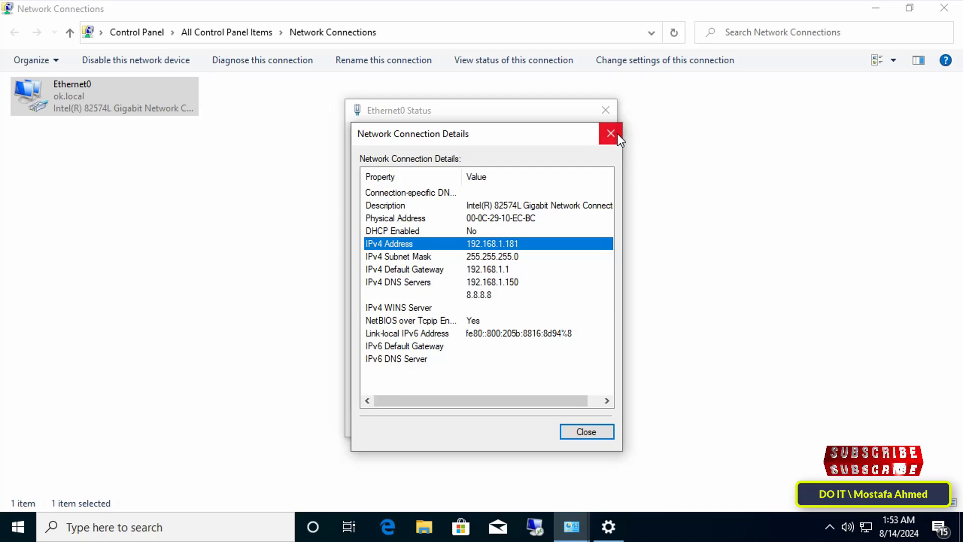
{"action": "left_click", "coordinate": [610, 133]}
{"action": "left_click", "coordinate": [953, 11]}
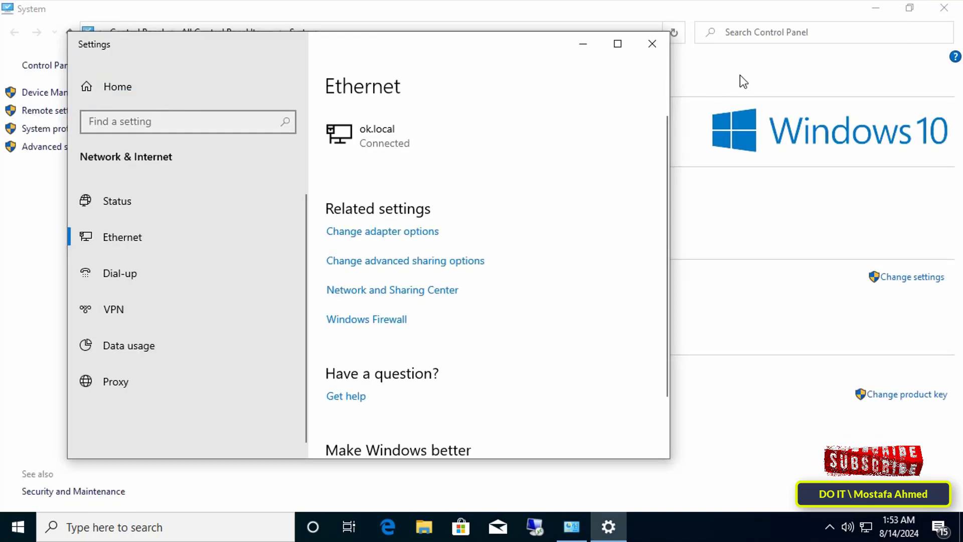
{"action": "left_click", "coordinate": [662, 41]}
{"action": "left_click", "coordinate": [953, 17]}
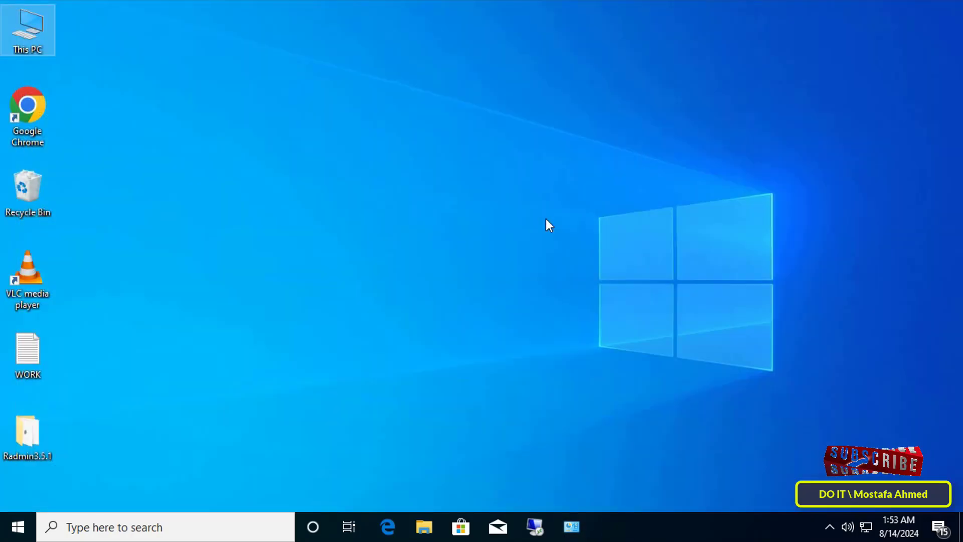
Step: Force a Group Policy update on the client by running gpupdate /force in Command Prompt, and close the console
{"action": "left_click", "coordinate": [219, 525]}
{"action": "type", "text": "command"}
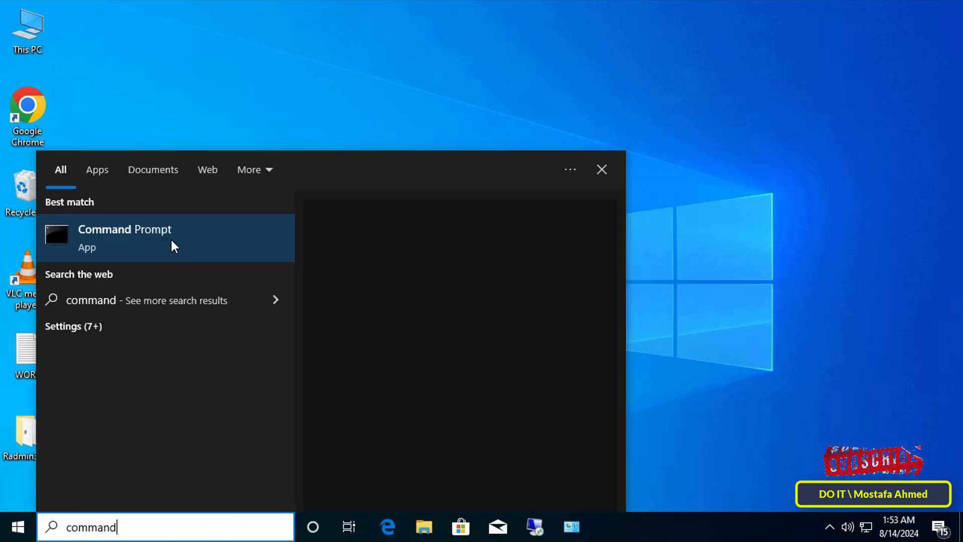
{"action": "left_click", "coordinate": [172, 242]}
{"action": "type", "text": "gpupdate"}
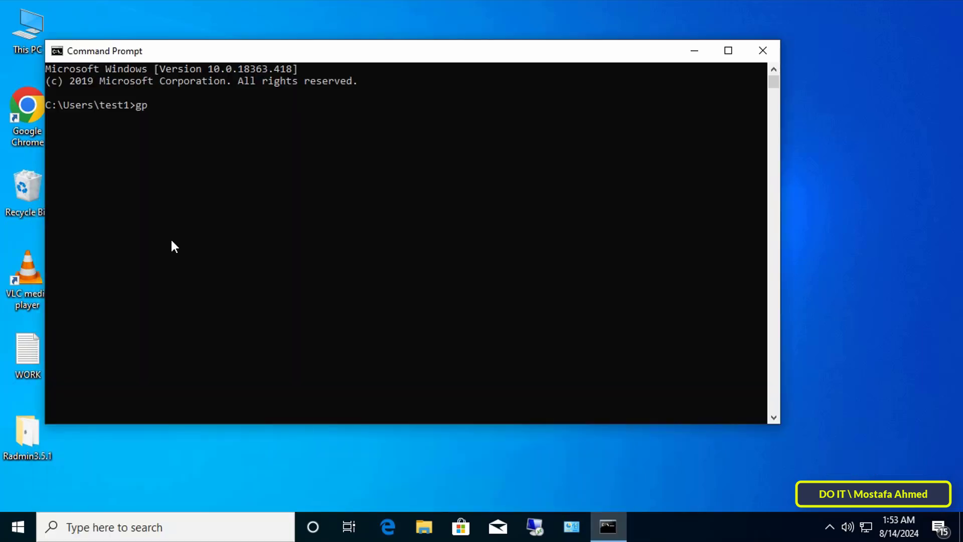
{"action": "type", "text": " /force"}
{"action": "key", "text": "Return"}
{"action": "left_click", "coordinate": [763, 51]}
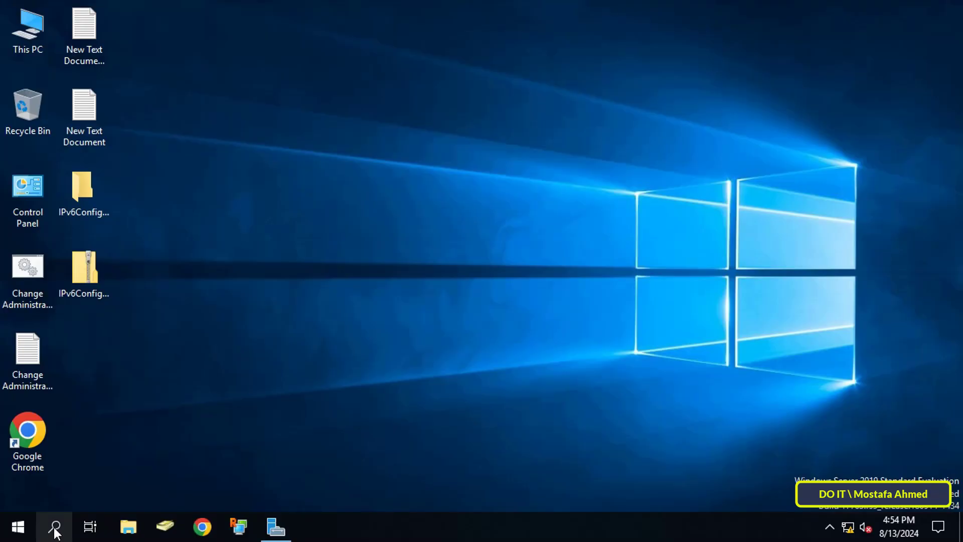
Step: On the server, try to connect to 192.168.1.181 with Remote Desktop Connection without specifying a port
{"action": "left_click", "coordinate": [58, 525]}
{"action": "type", "text": "remo"}
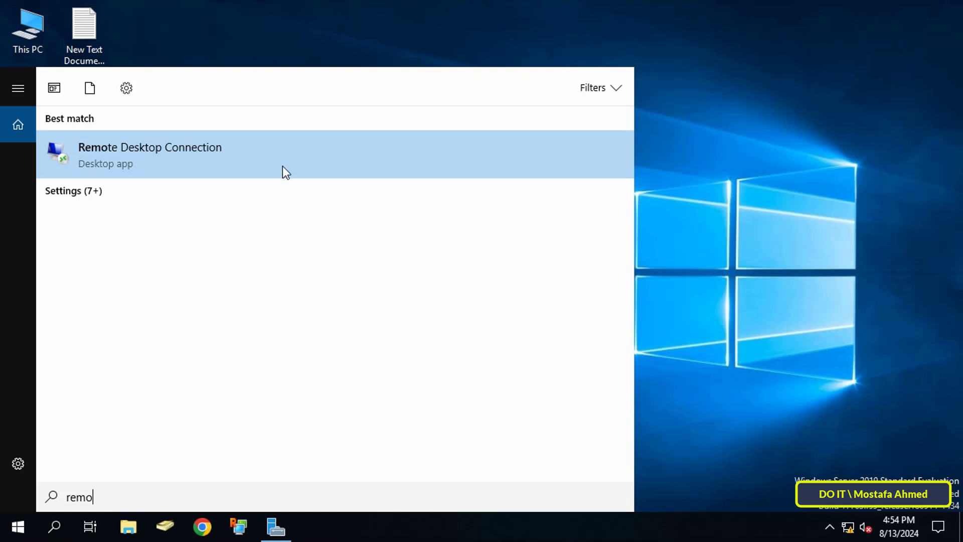
{"action": "left_click", "coordinate": [295, 150]}
{"action": "type", "text": "192.168.1.181"}
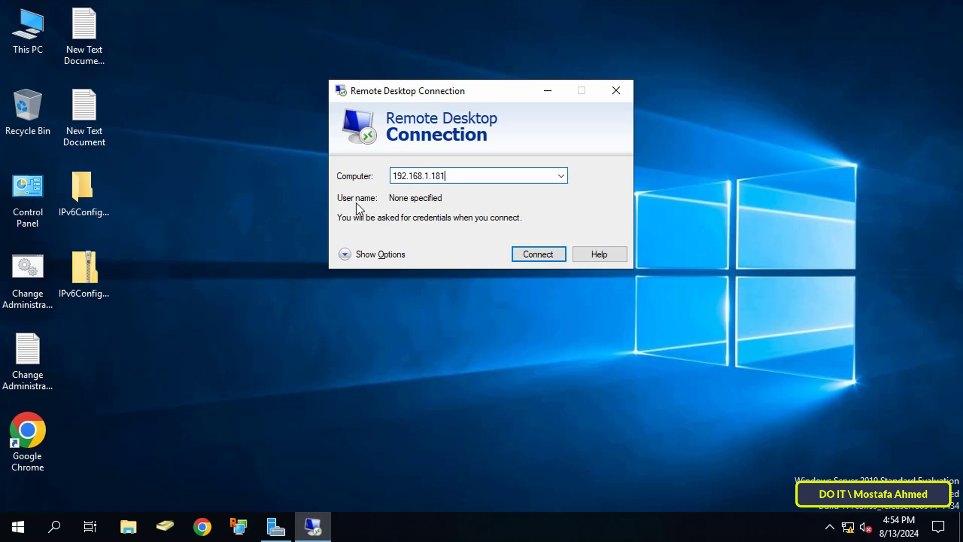
{"action": "left_click", "coordinate": [531, 249]}
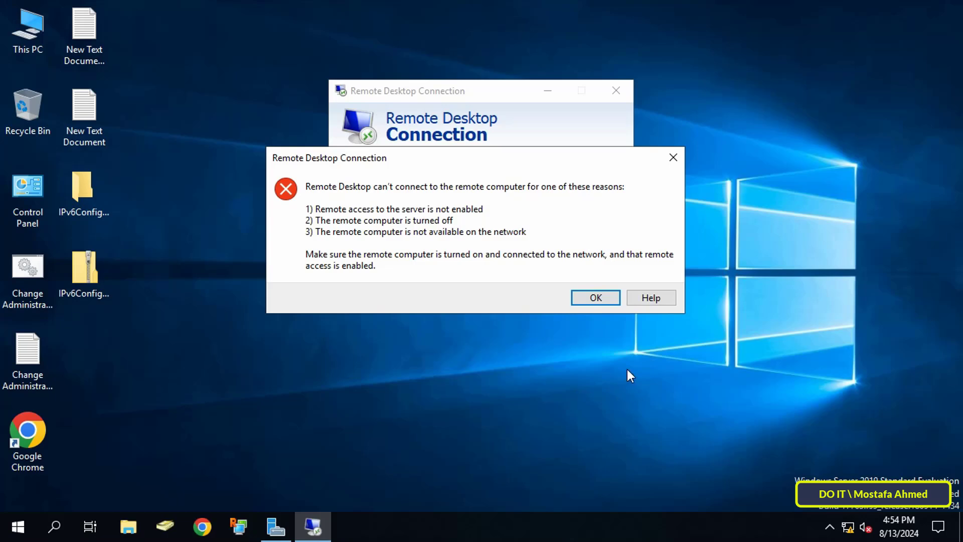
{"action": "left_click", "coordinate": [598, 296]}
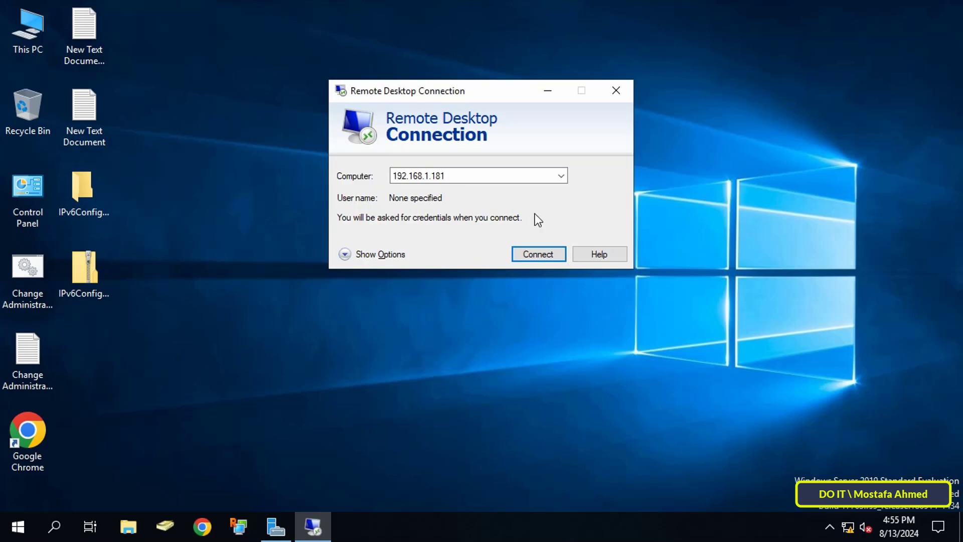
Step: Add port 3333 to the address, connect to 192.168.1.181:3333, and move the credentials prompt clear of the computer address
{"action": "left_click", "coordinate": [507, 176]}
{"action": "type", "text": ":3333"}
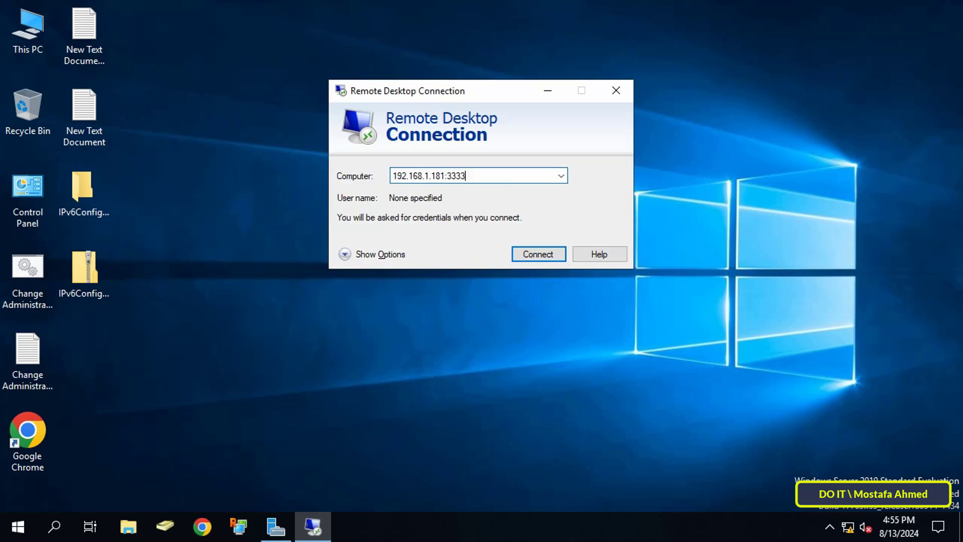
{"action": "key", "text": "Return"}
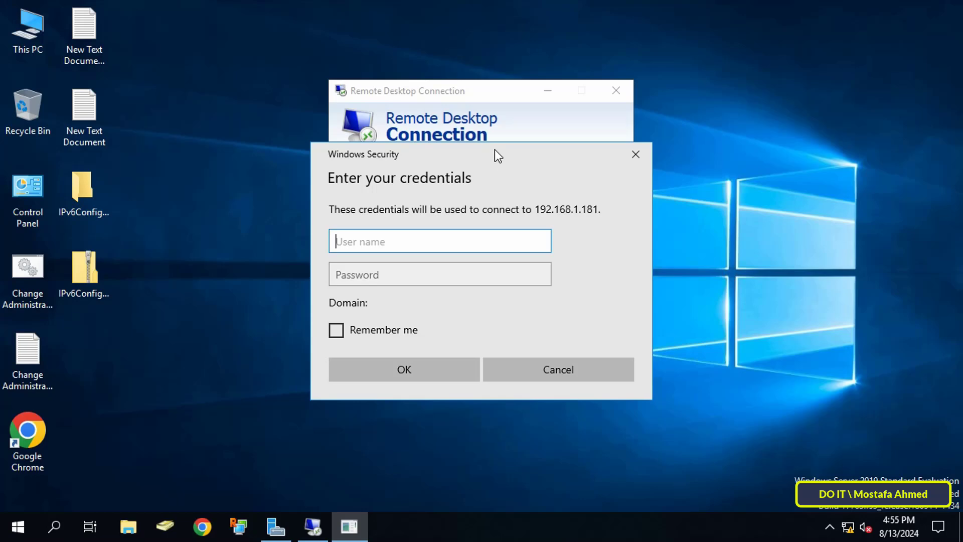
{"action": "left_click_drag", "start_coordinate": [494, 150], "coordinate": [499, 216]}
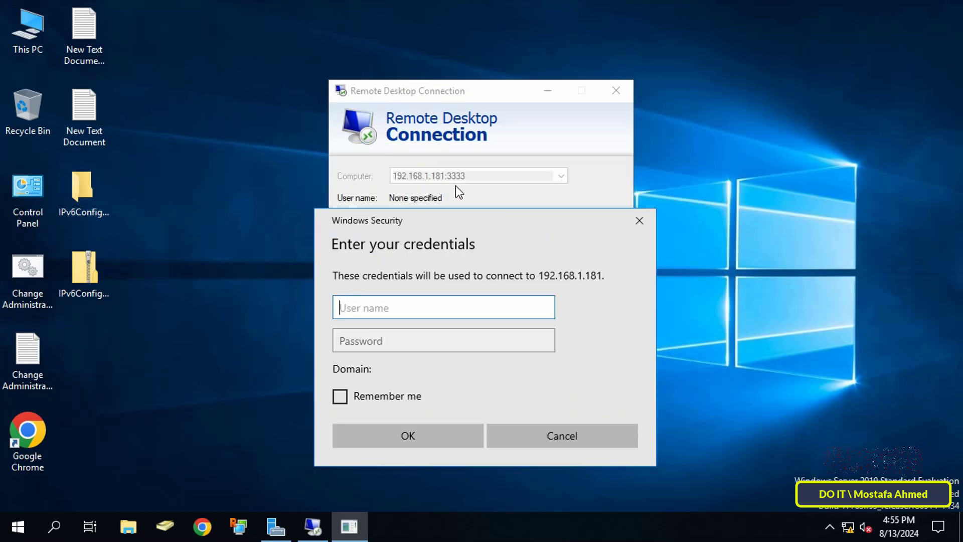